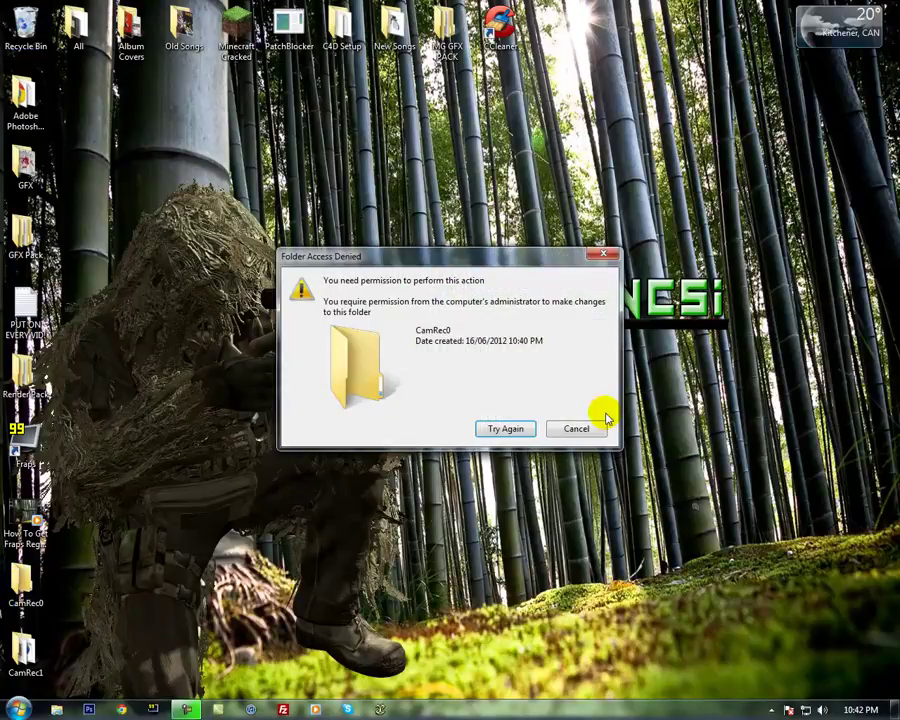
Dismiss the Folder Access Denied dialog and download the Too Many Items Mod zip from minecraftdl.com in Chrome, skipping the adf.ly ad.
click(592, 427)
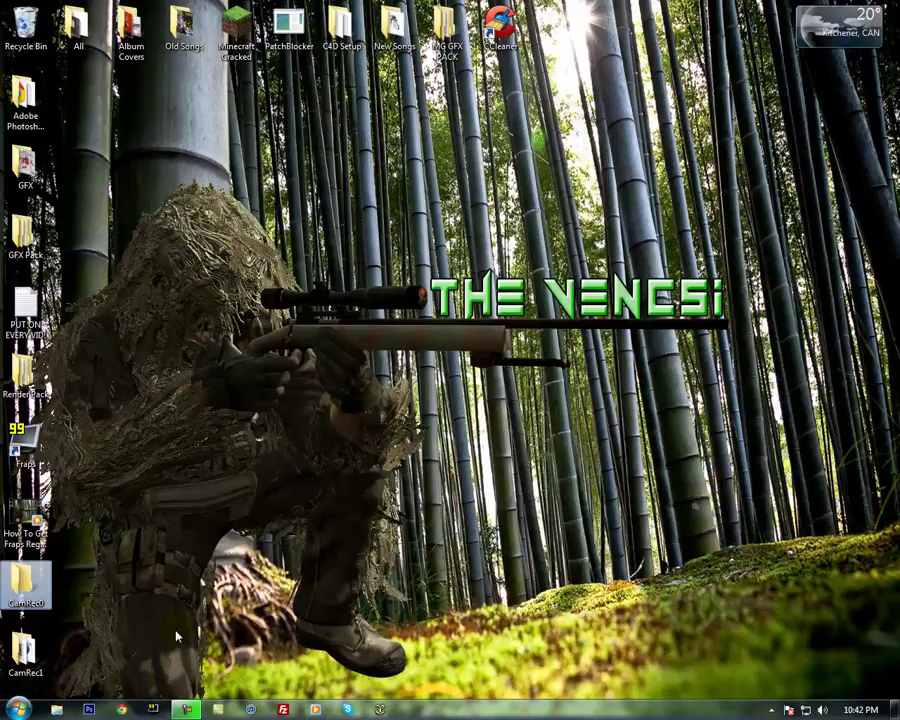
click(122, 710)
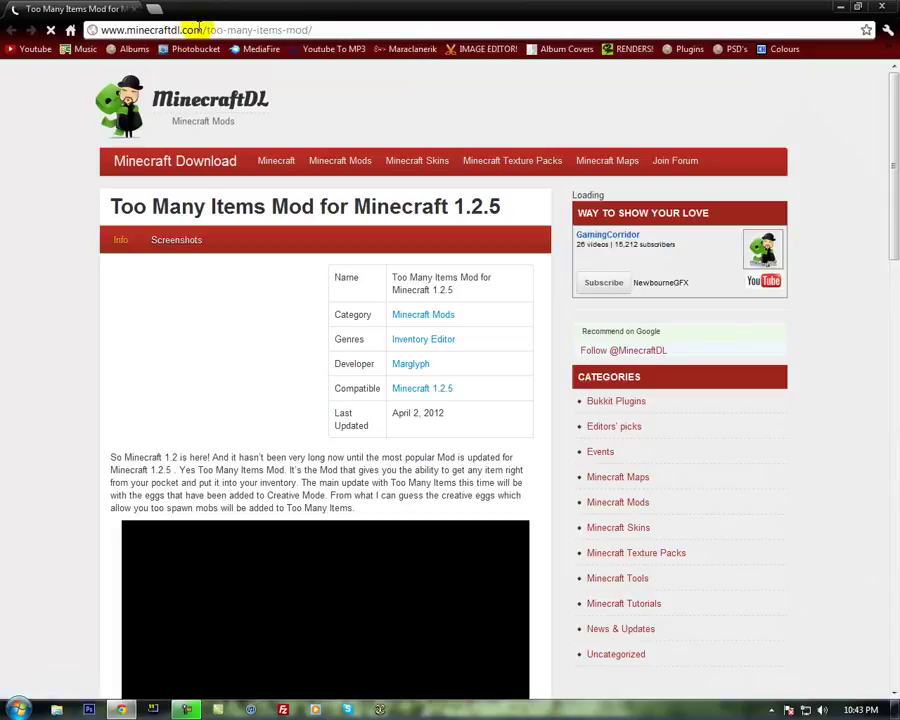
click(30, 370)
scroll(5, 385, down, 1)
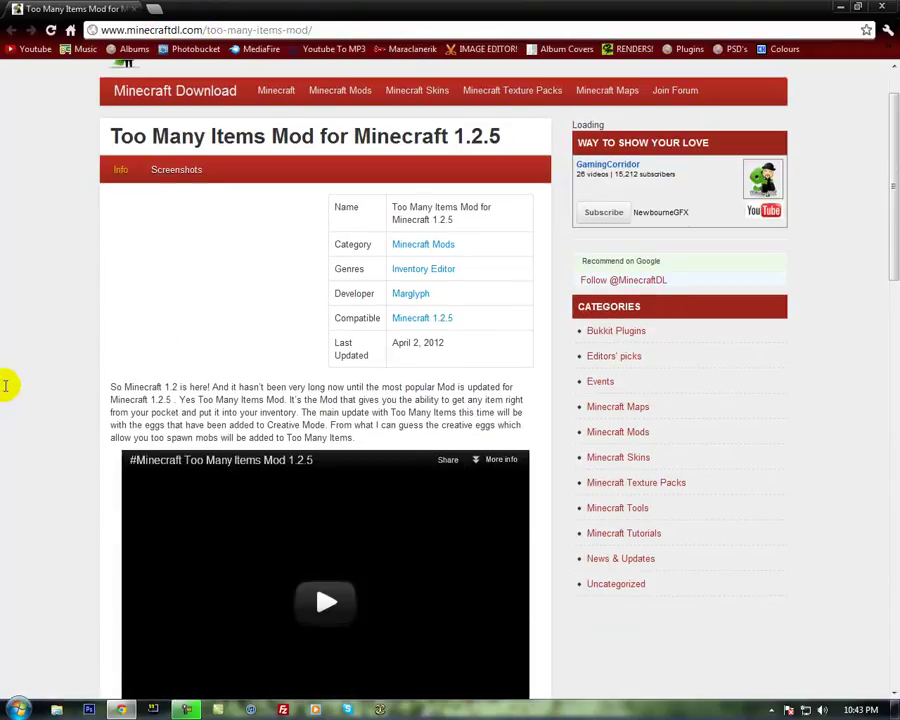
scroll(5, 385, down, 12)
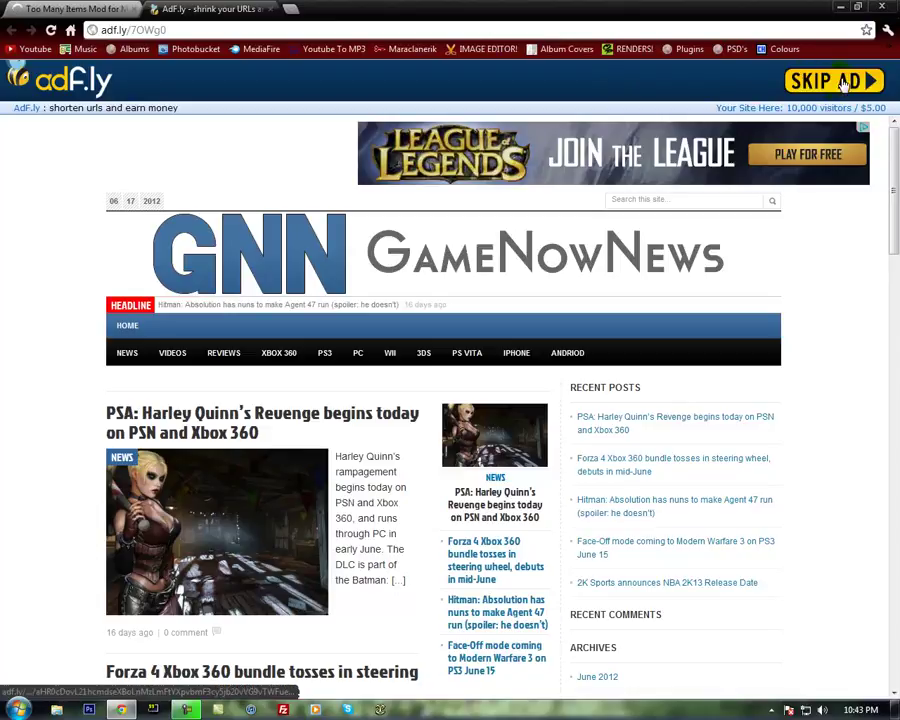
click(828, 84)
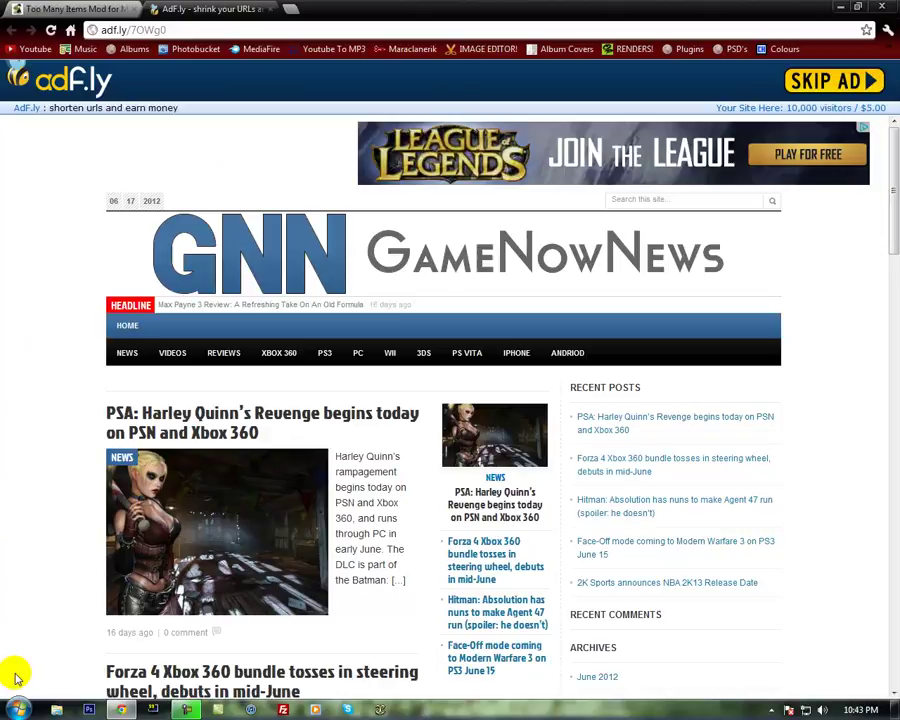
click(279, 10)
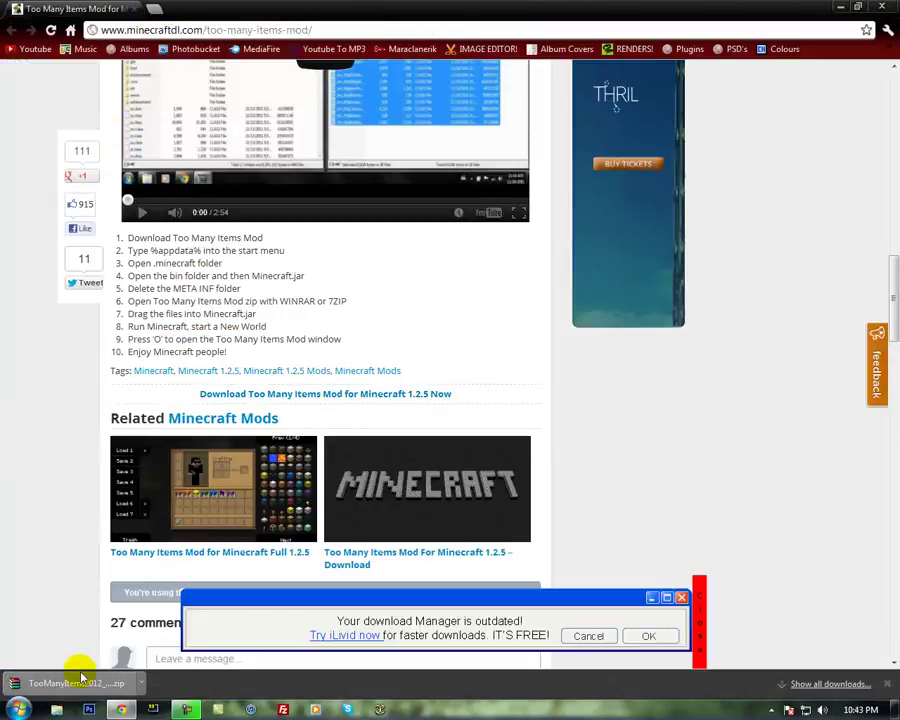
Open the downloaded TooManyItems zip in WinRAR, dismissing the license reminder, and close the browser.
click(82, 679)
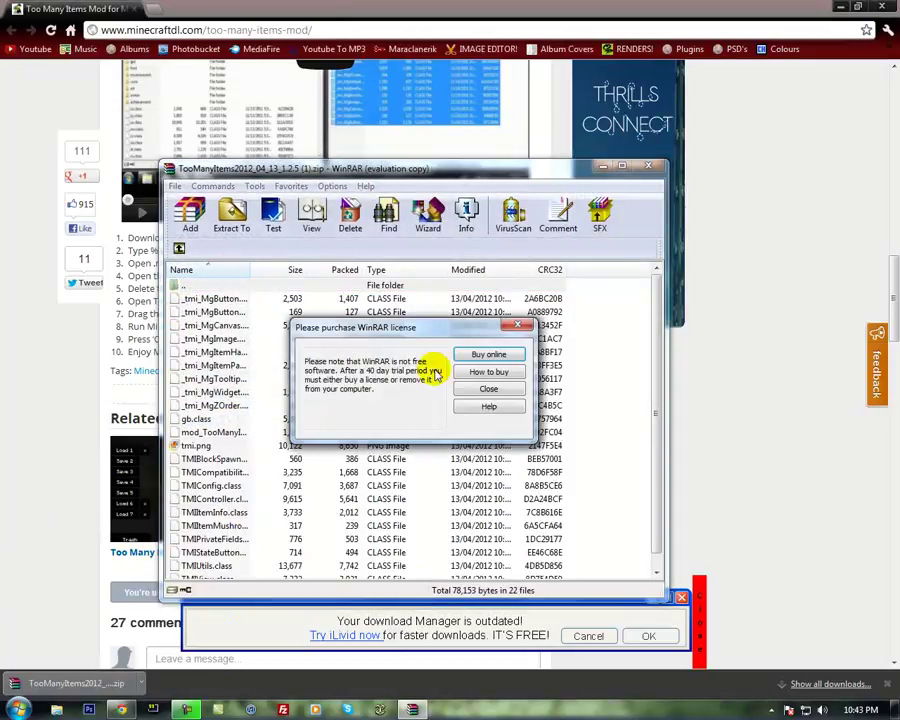
click(489, 389)
click(881, 13)
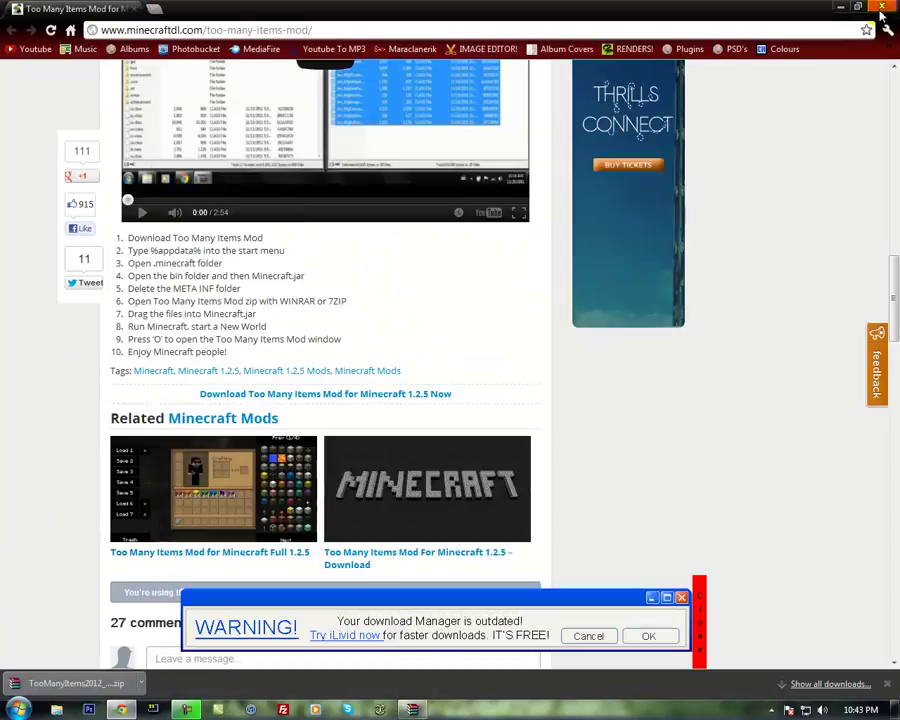
click(881, 13)
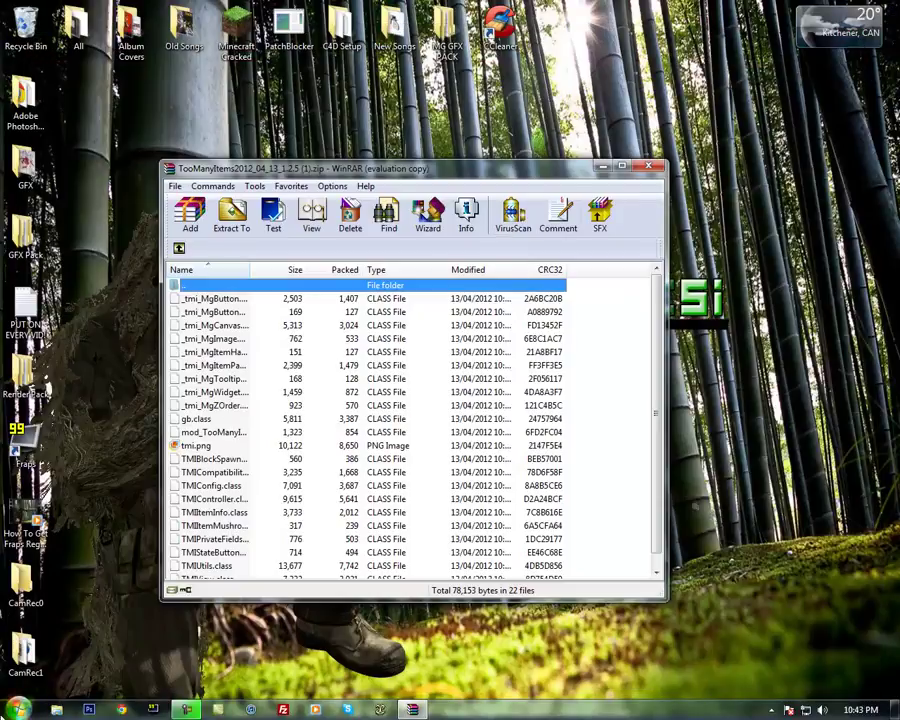
click(18, 709)
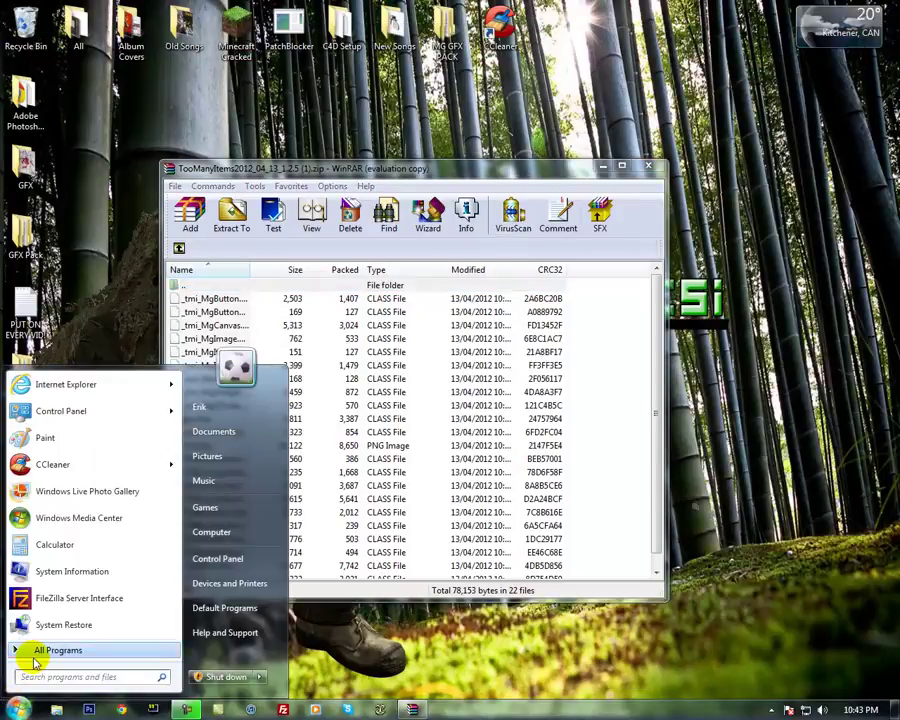
click(36, 660)
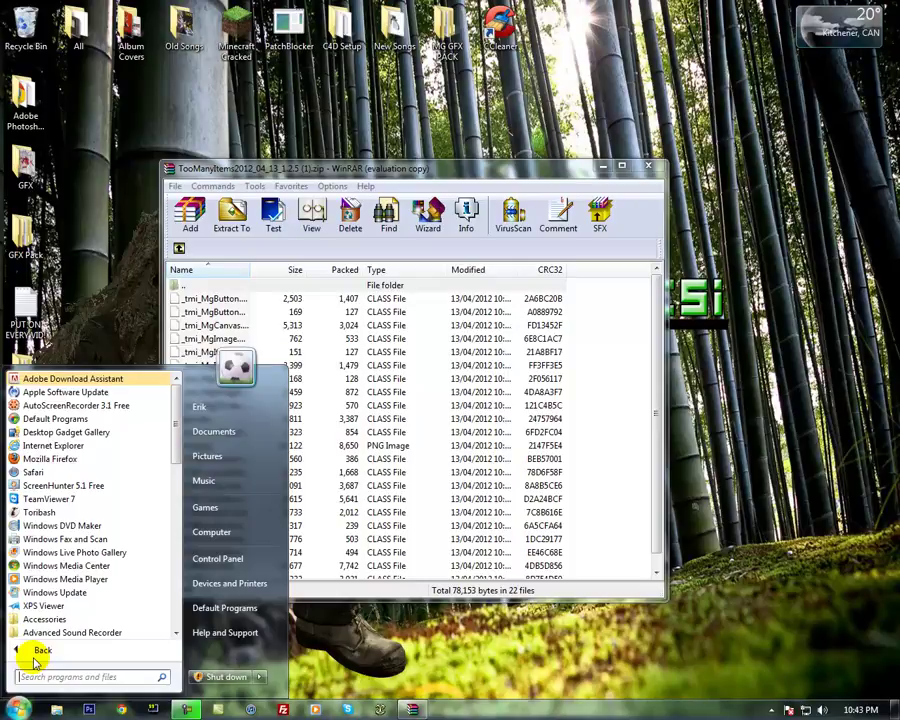
text(run)
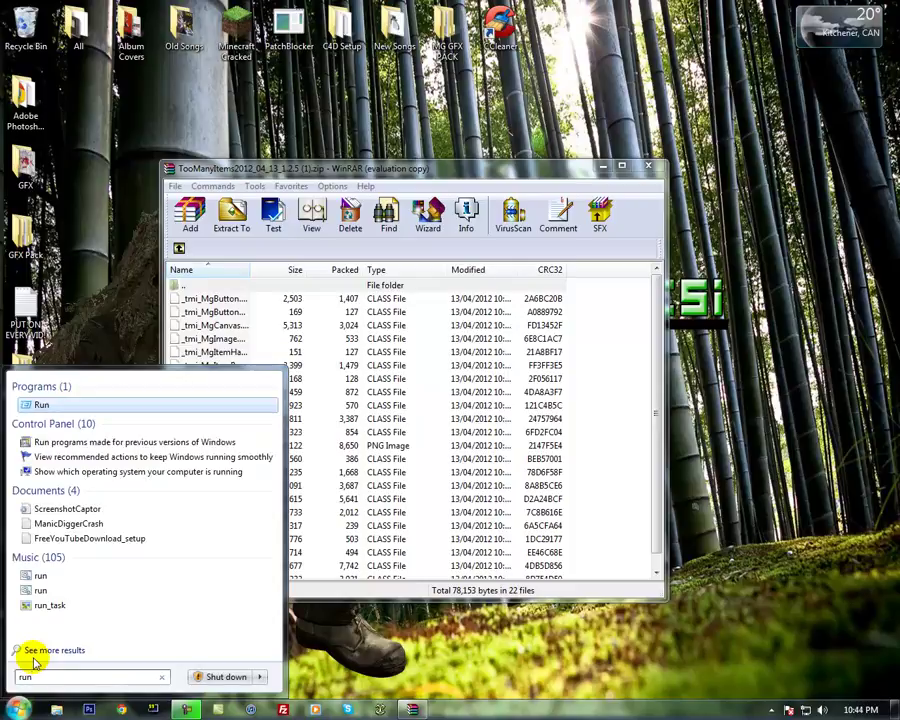
key(Return)
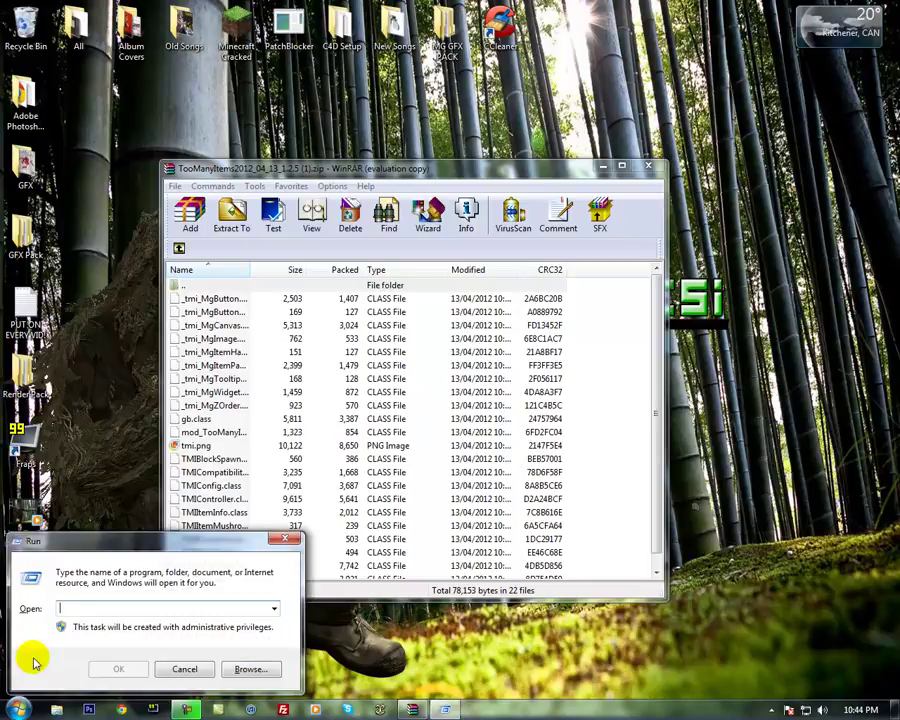
click(274, 609)
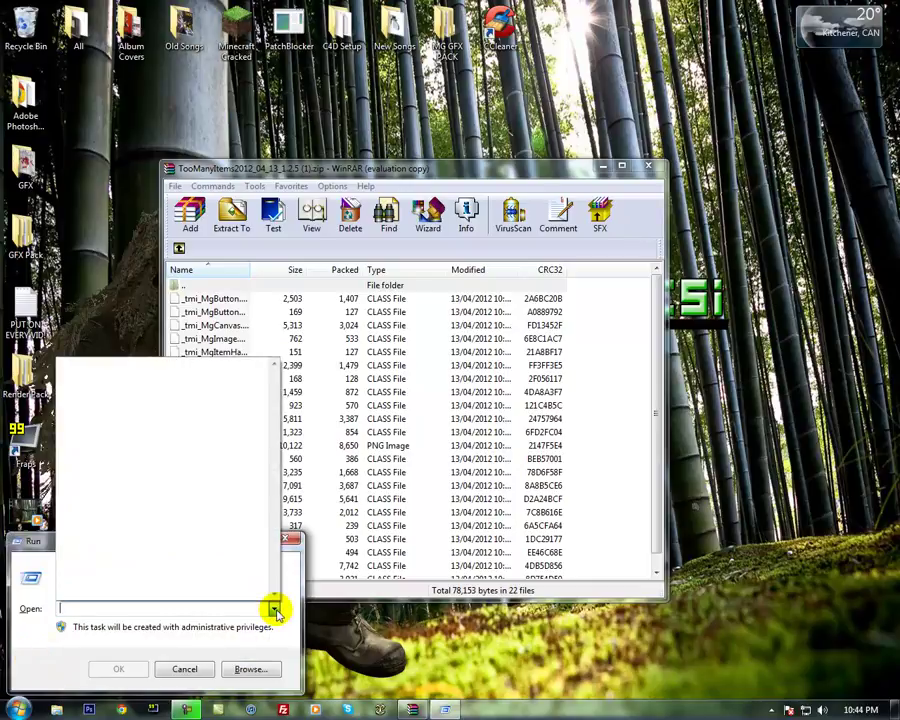
click(274, 609)
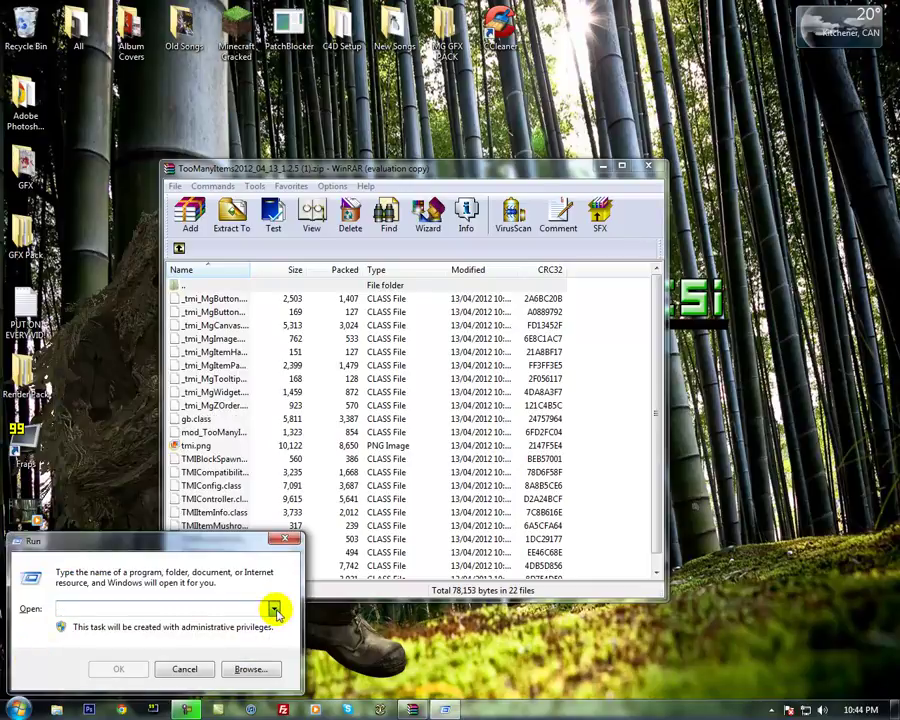
click(183, 668)
Open the %appdata% Roaming folder from a system search and go into .minecraft\bin.
key(super)
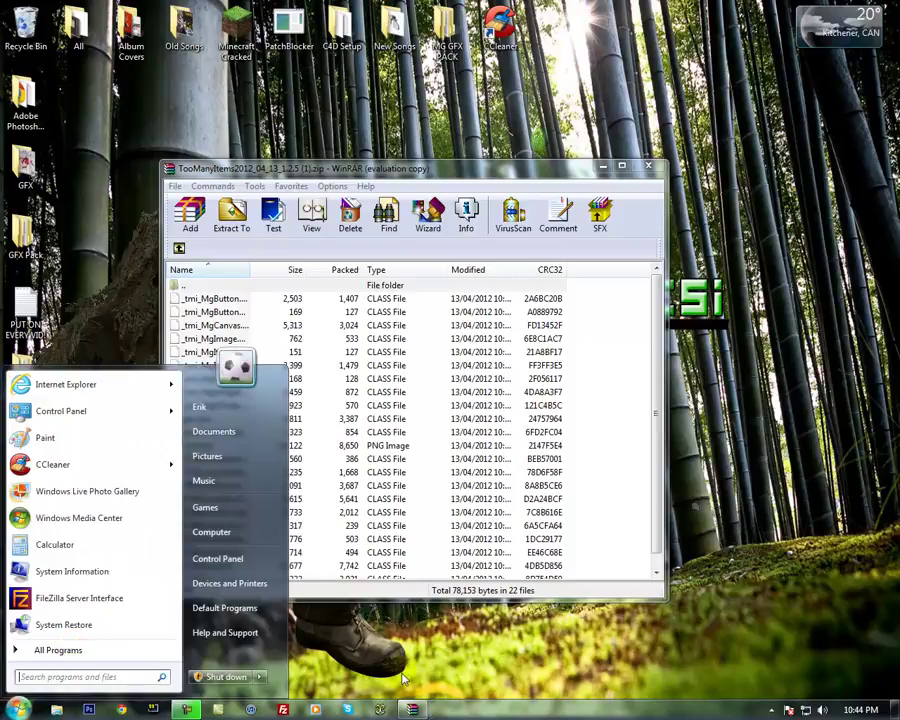
text(%appdata%)
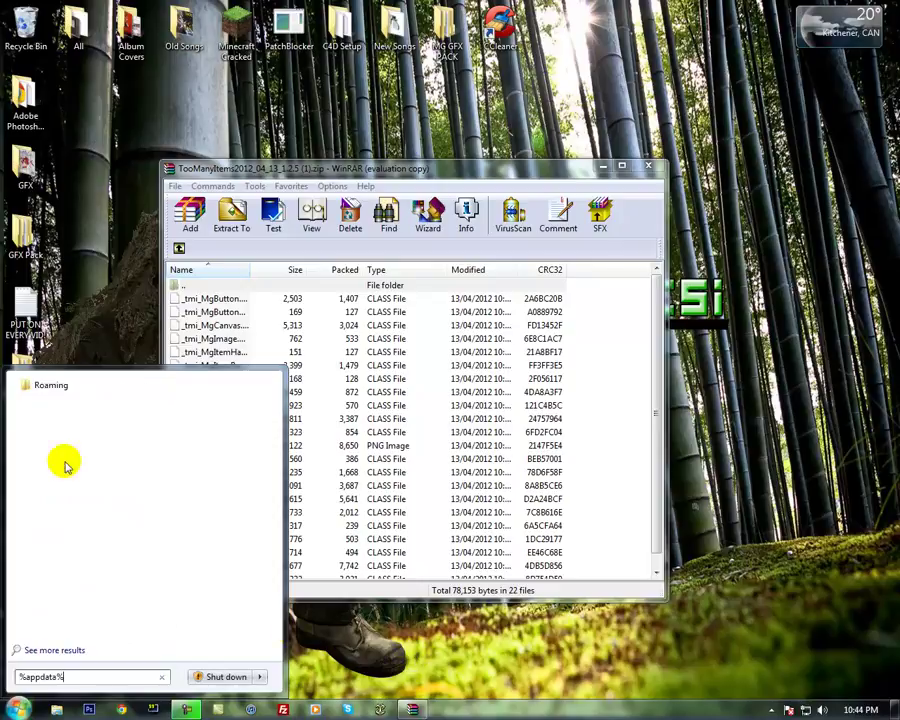
click(45, 386)
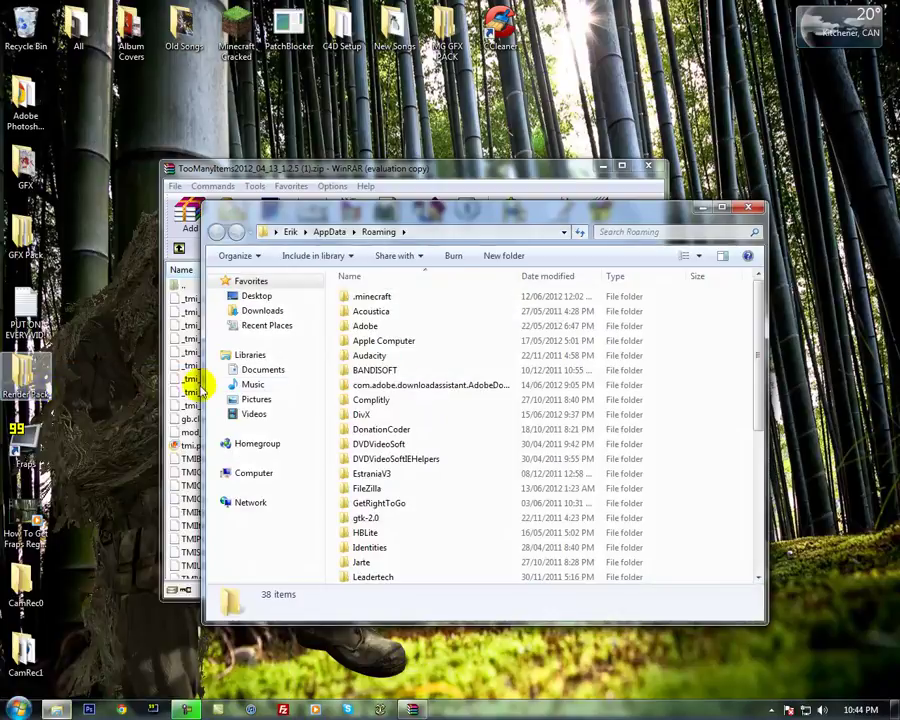
double_click(408, 297)
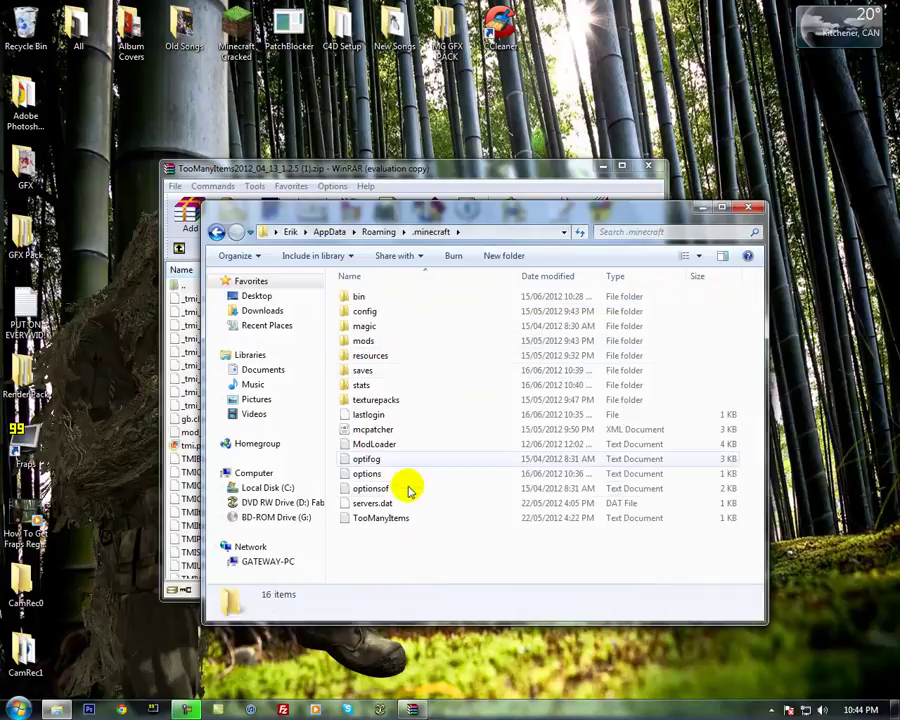
double_click(385, 302)
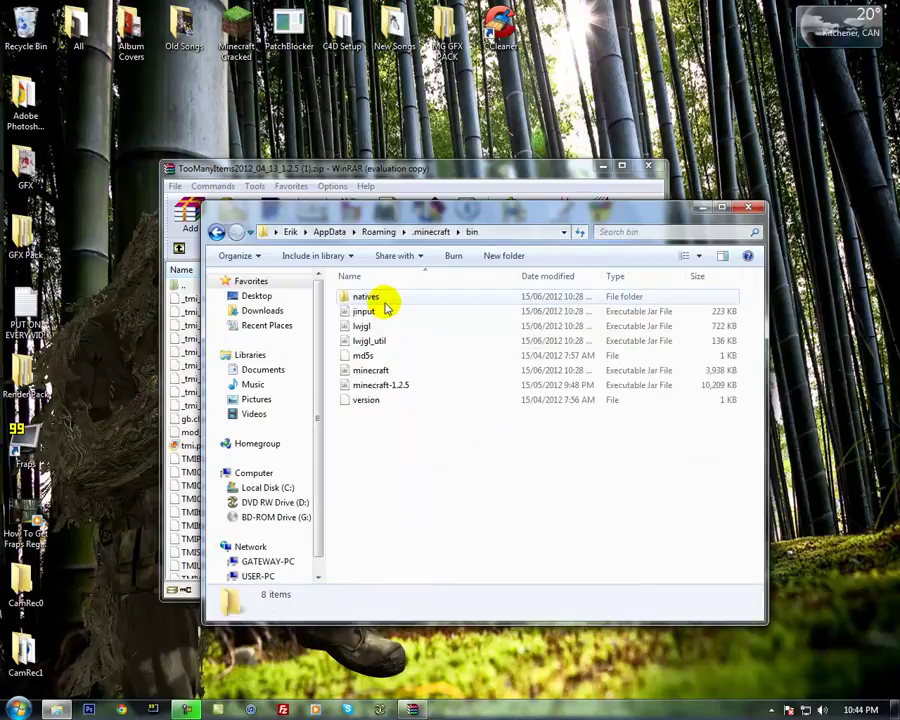
Open the minecraft jar file with WinRAR, close the bin folder window and dismiss the license reminder.
click(405, 371)
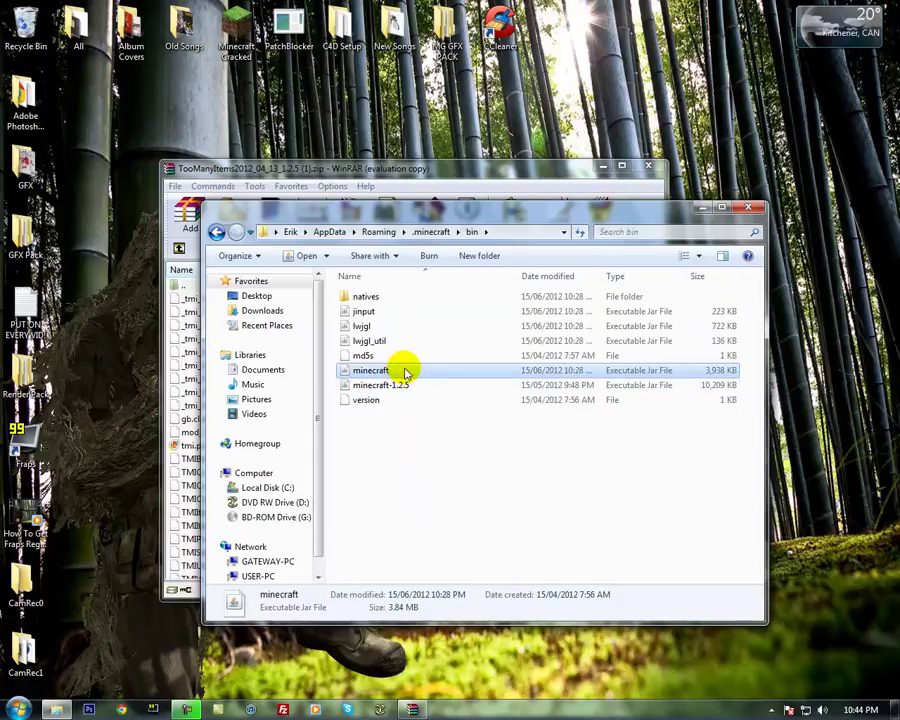
right_click(409, 370)
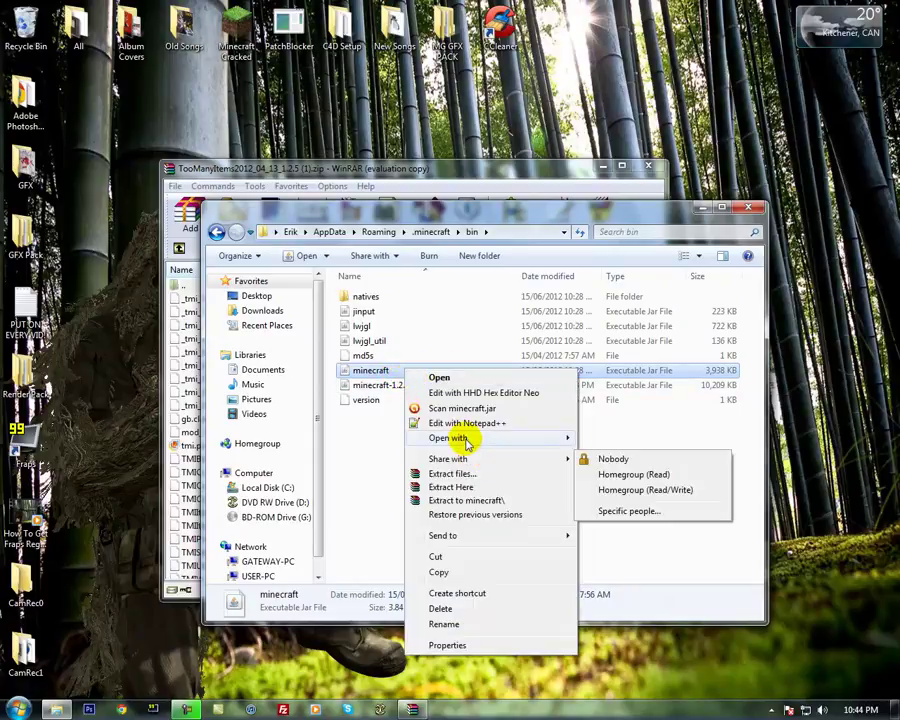
mouse_move(556, 441)
click(592, 452)
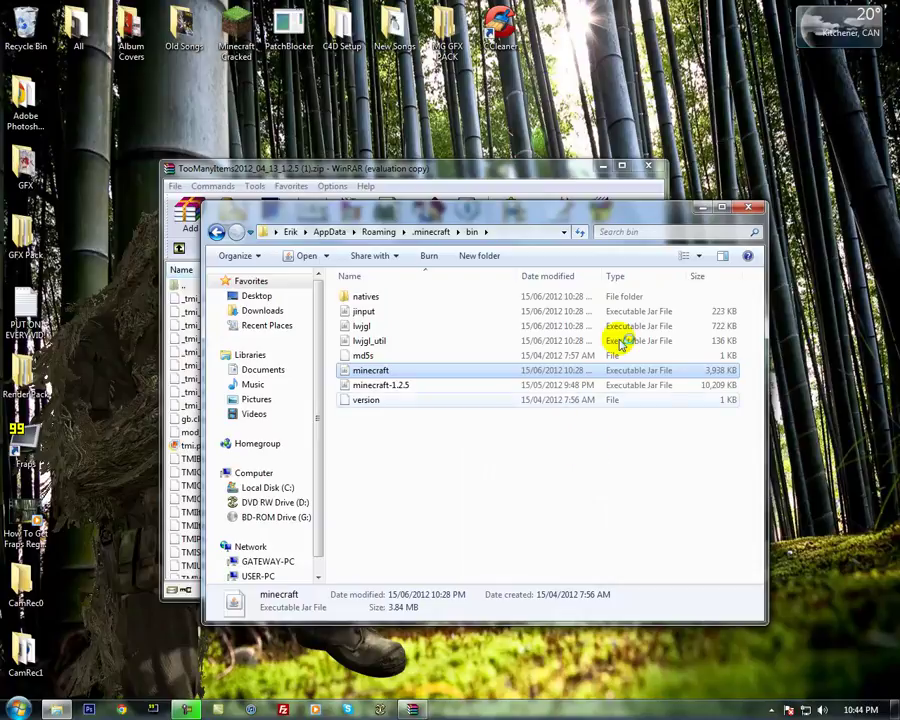
click(746, 209)
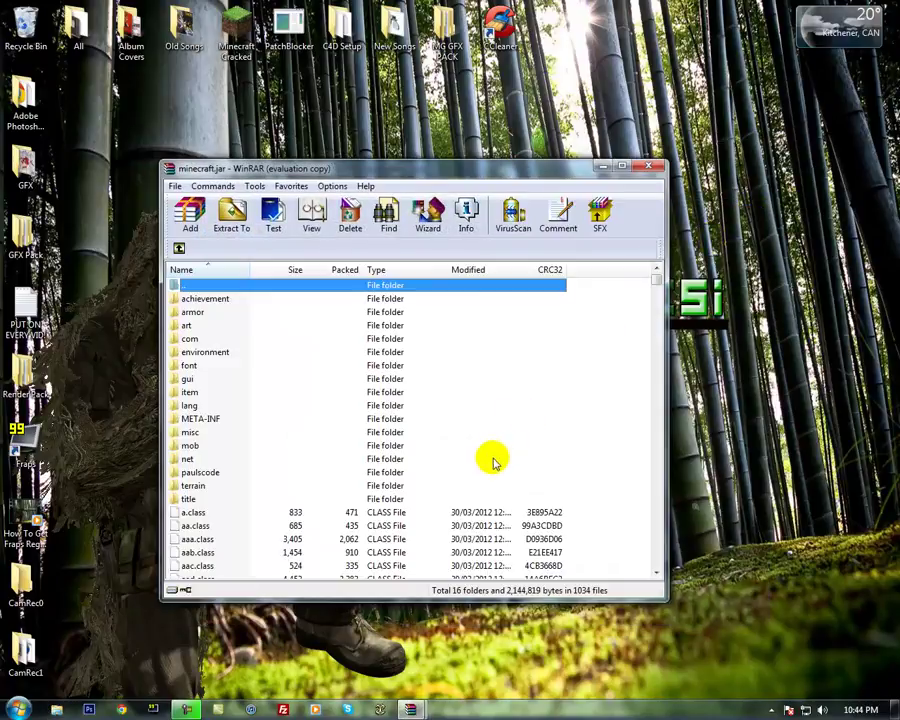
click(486, 390)
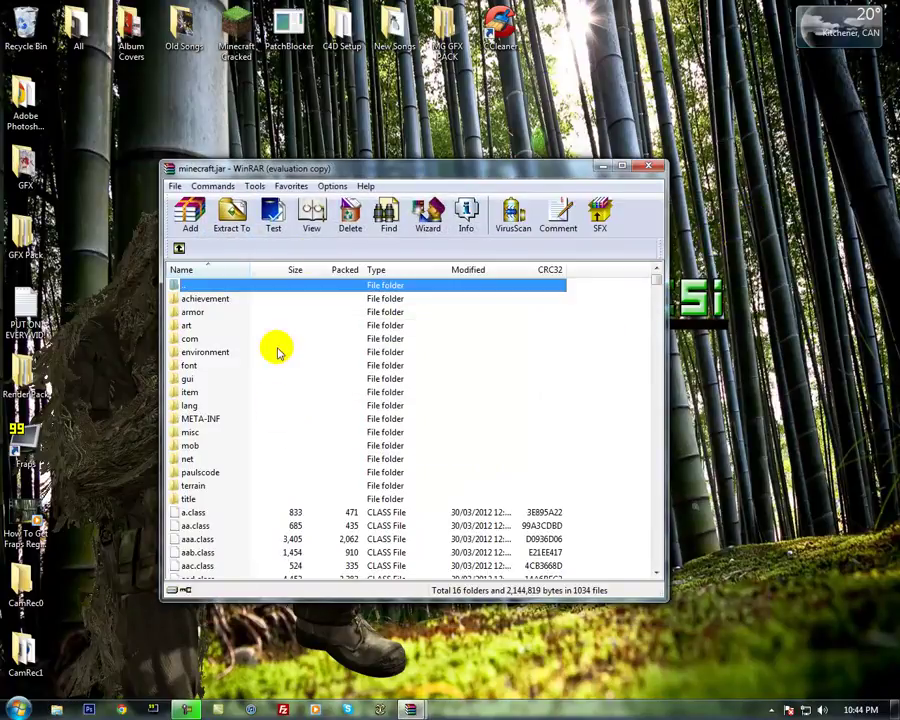
Delete the META-INF folder from minecraft.jar and confirm the deletion.
click(224, 419)
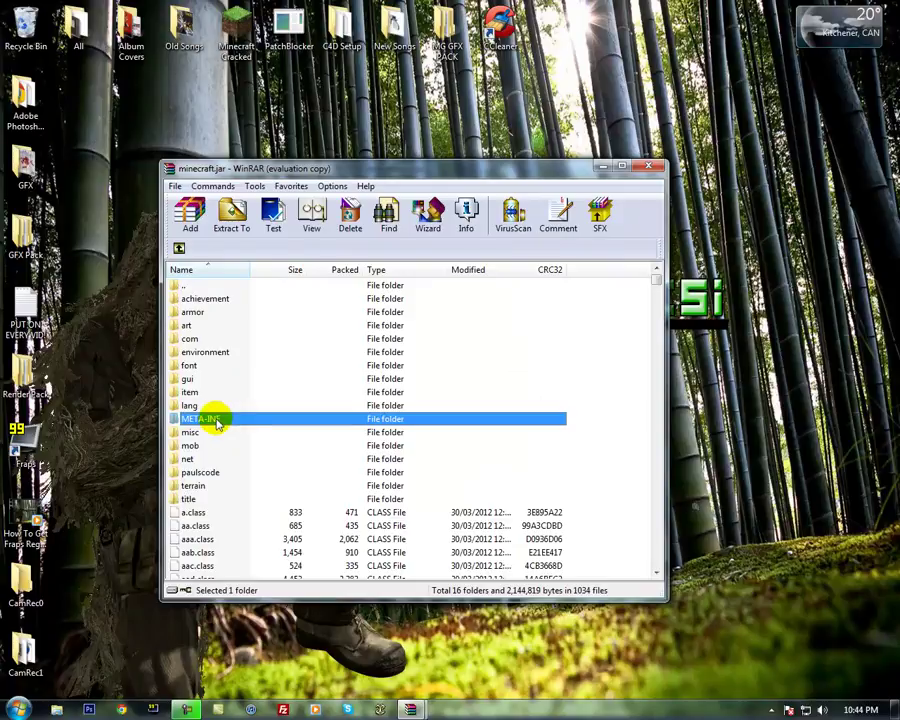
right_click(216, 420)
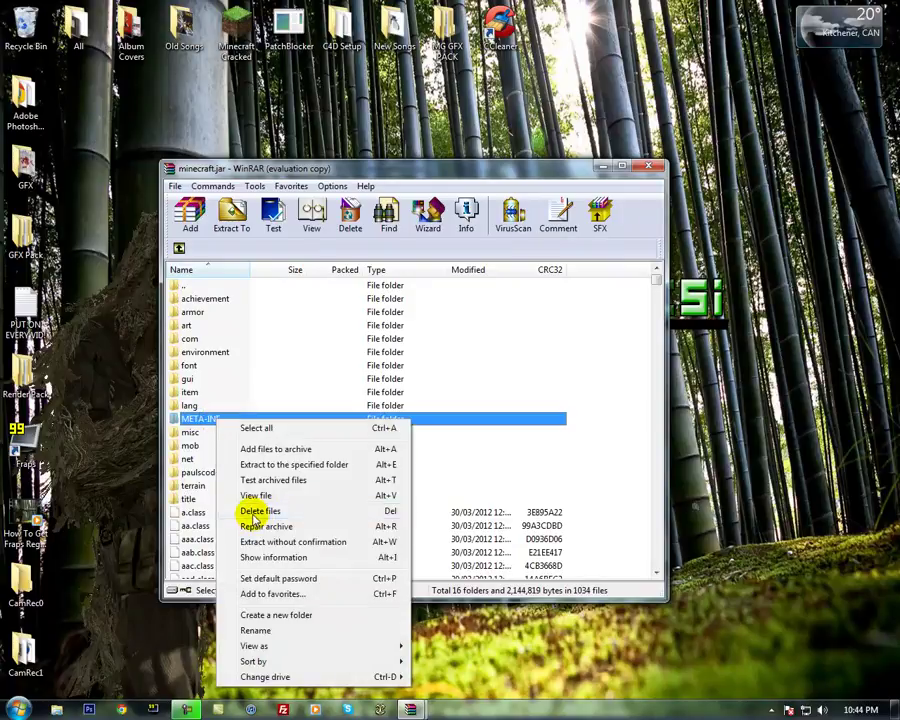
click(255, 514)
click(464, 404)
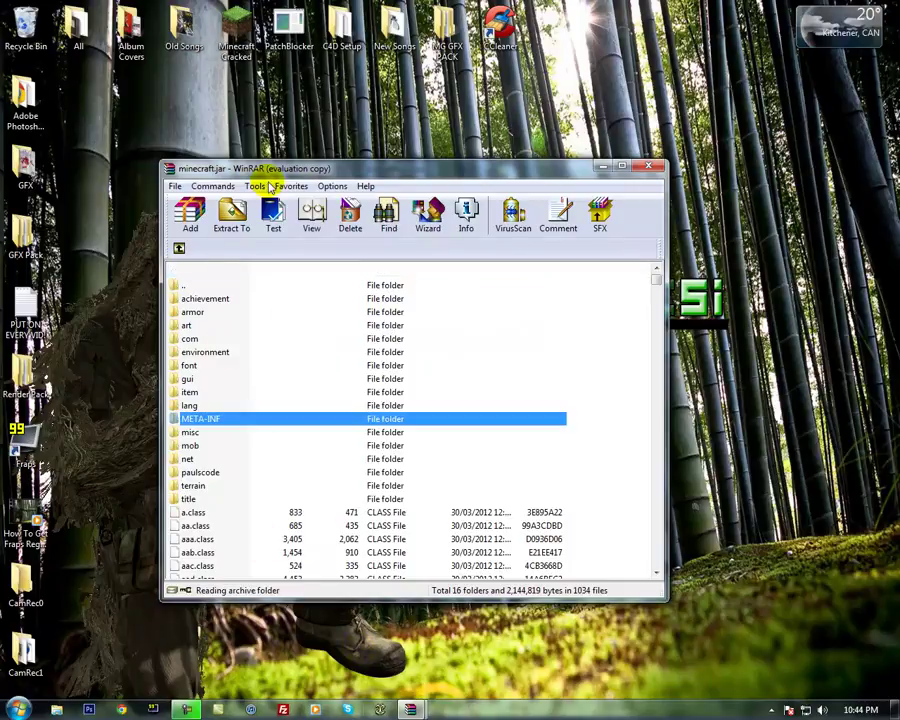
Arrange the two archives side by side and add all TooManyItems files to minecraft.jar with the Add and replace files mode.
drag(240, 183, 540, 172)
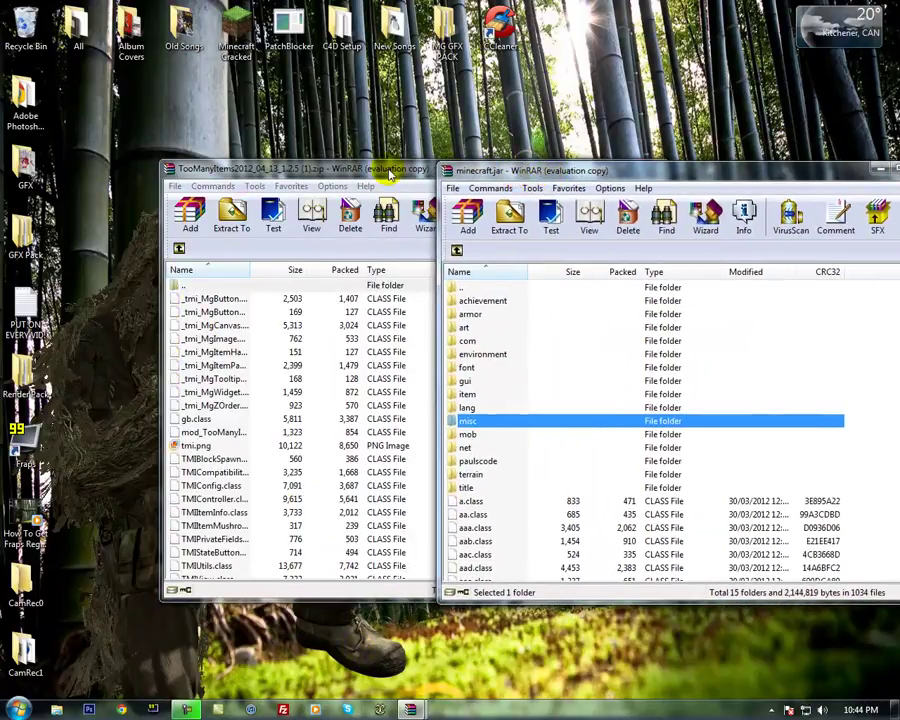
drag(386, 171, 243, 172)
drag(420, 297, 152, 283)
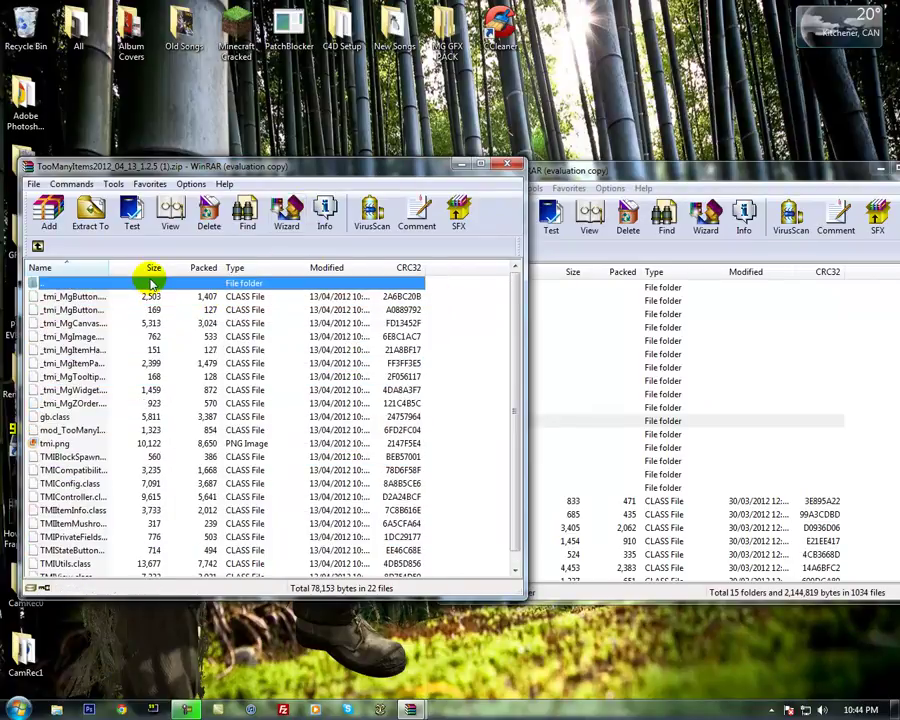
key(ctrl+a)
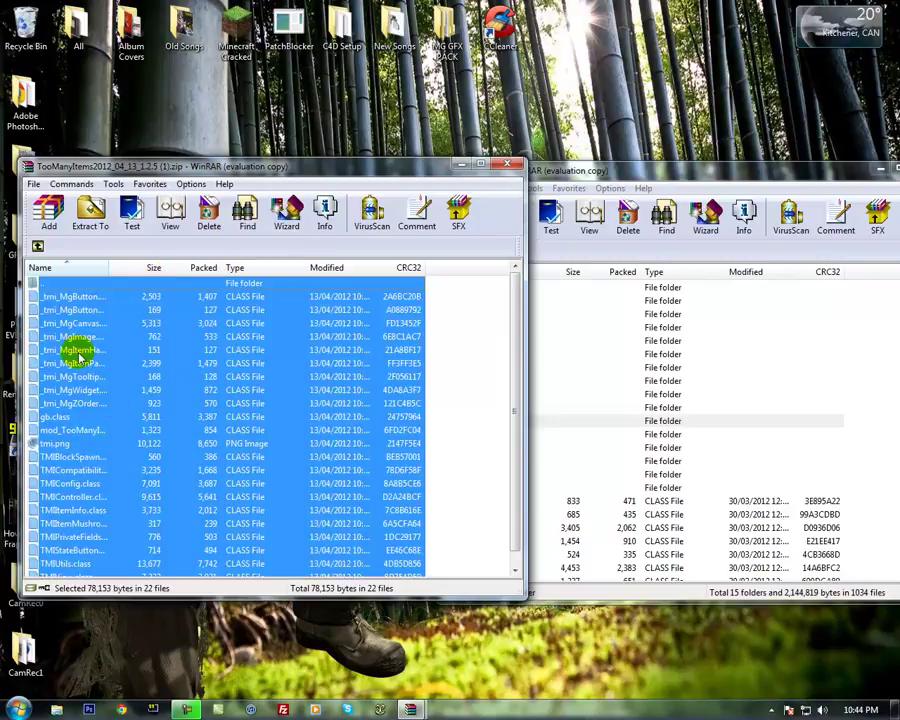
drag(44, 352, 658, 544)
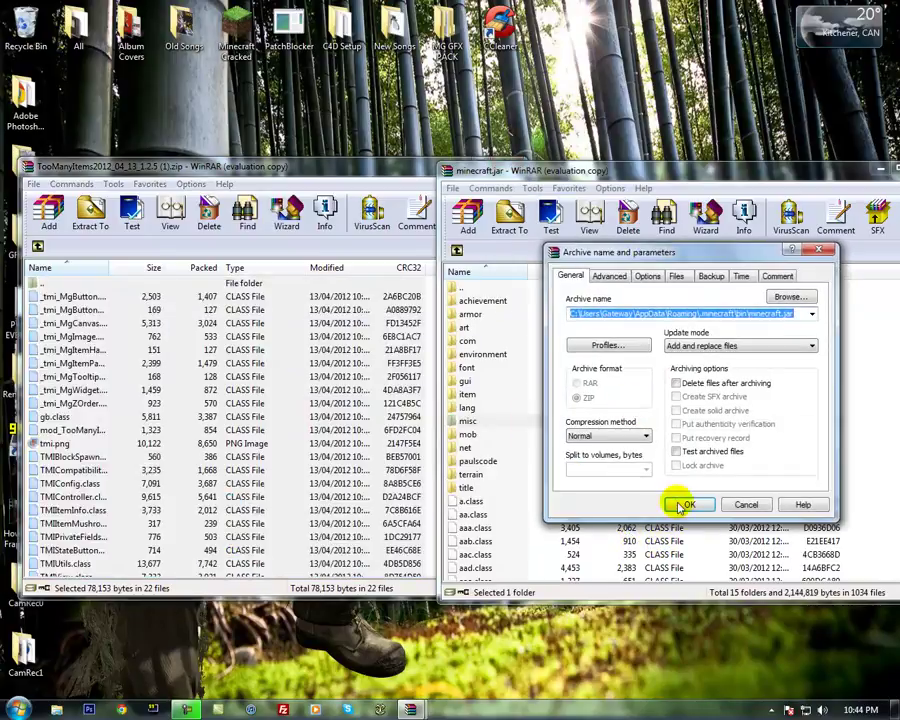
click(690, 505)
Close both archive windows and launch Minecraft Cracked, entering the game with the saved username.
drag(679, 184, 429, 186)
click(672, 173)
key(Escape)
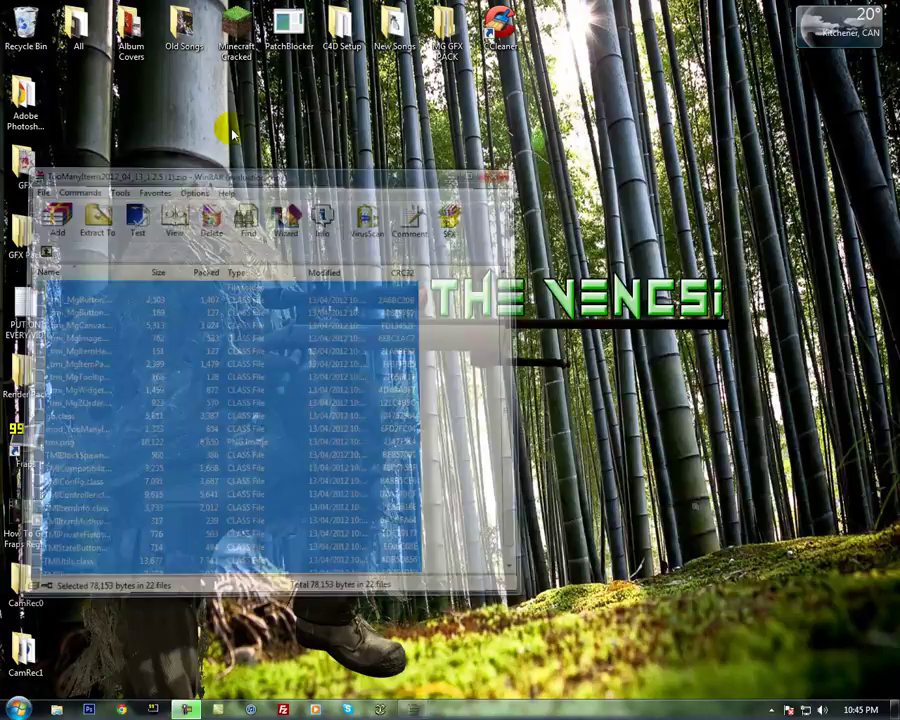
double_click(238, 30)
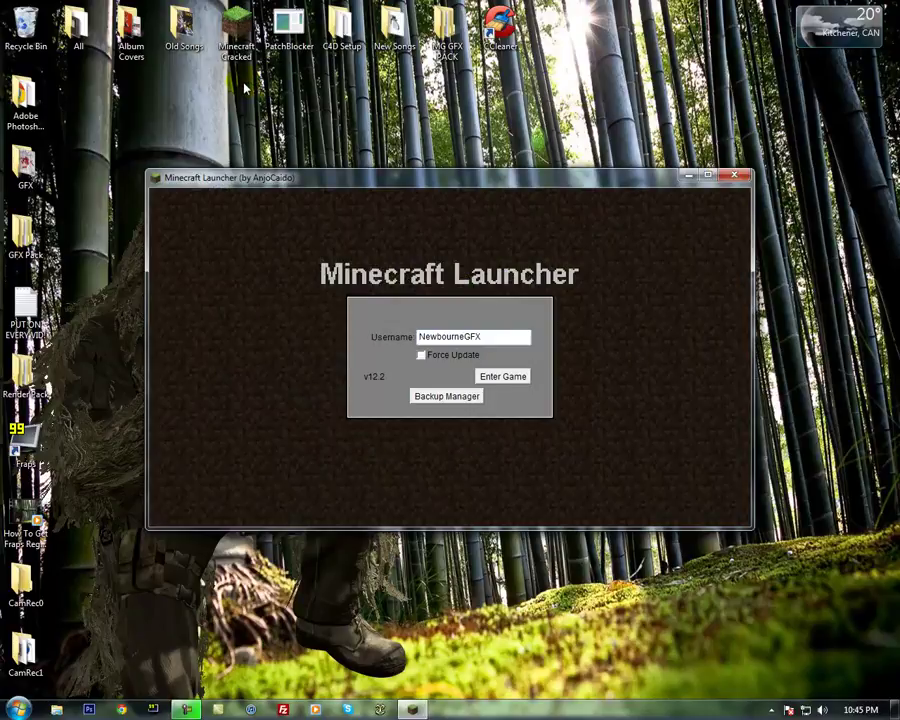
click(505, 377)
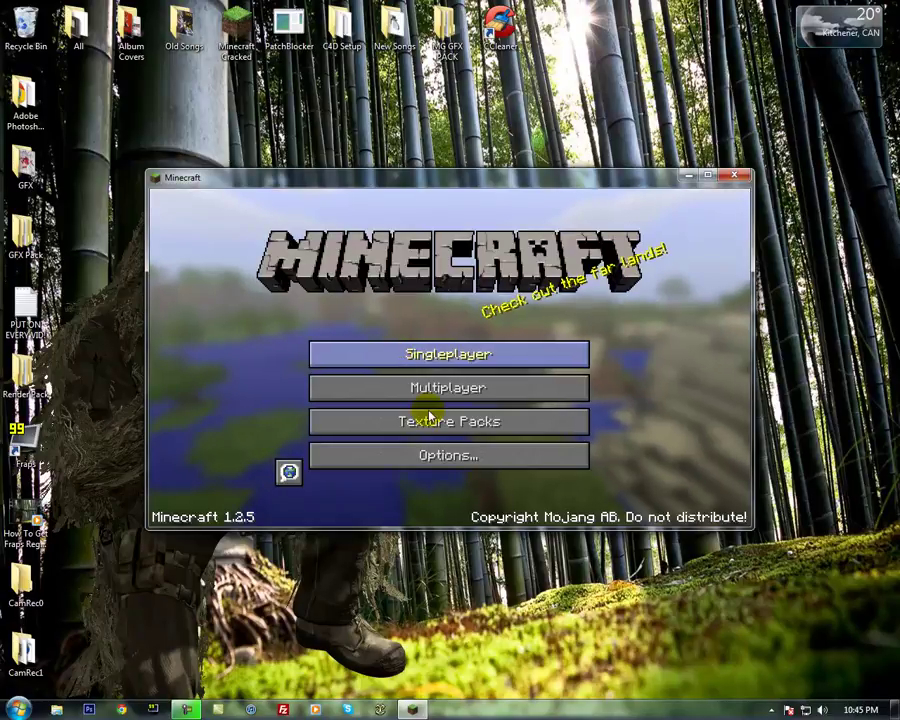
Load the saved singleplayer world and walk forward across the grass near the fenced wooden house.
click(412, 353)
click(352, 317)
click(366, 466)
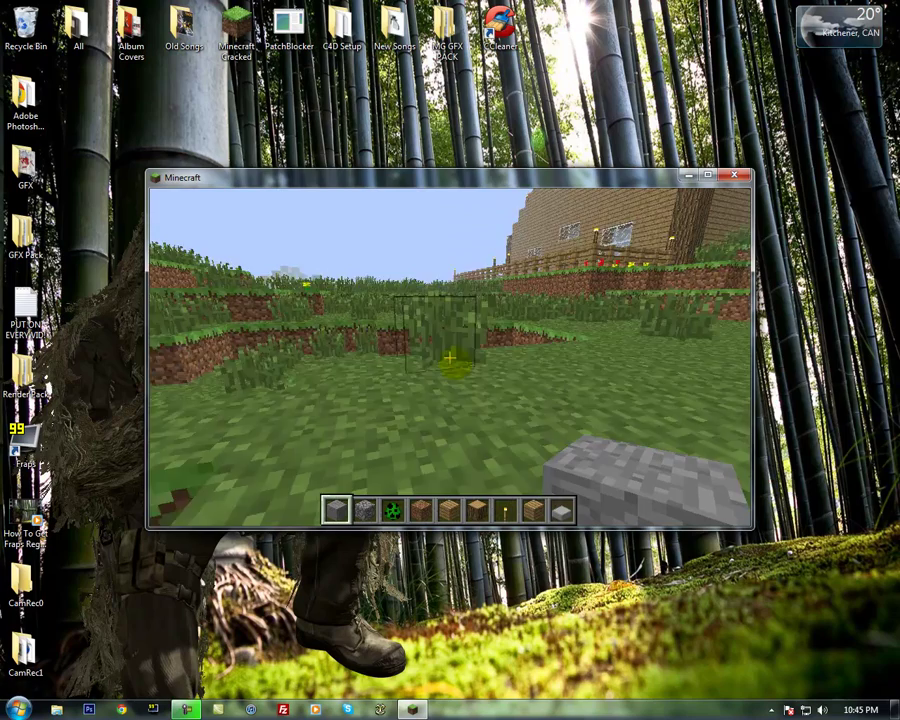
key(w)
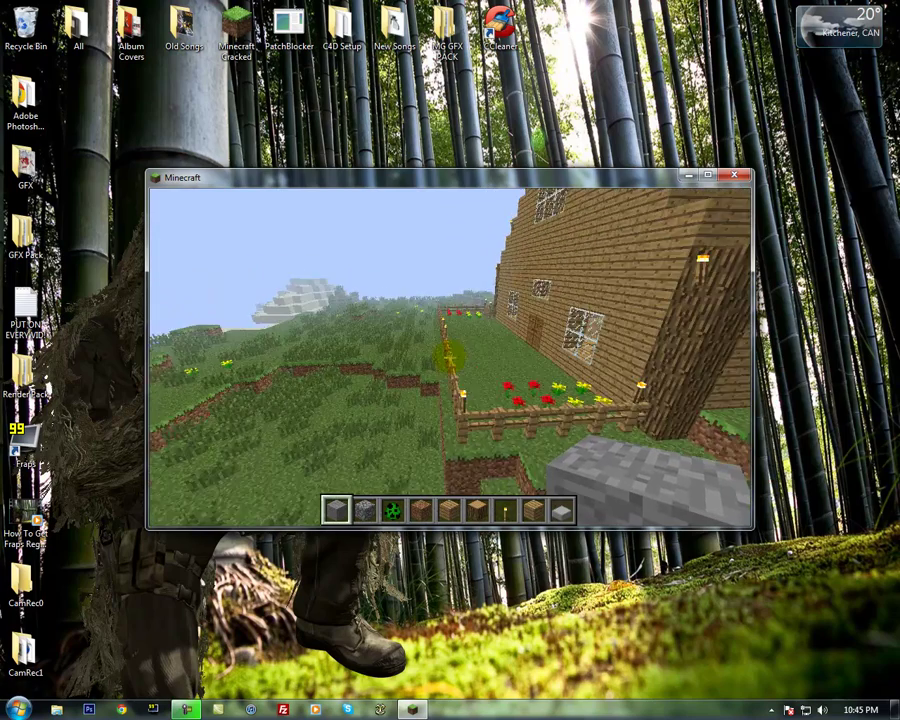
key(w)
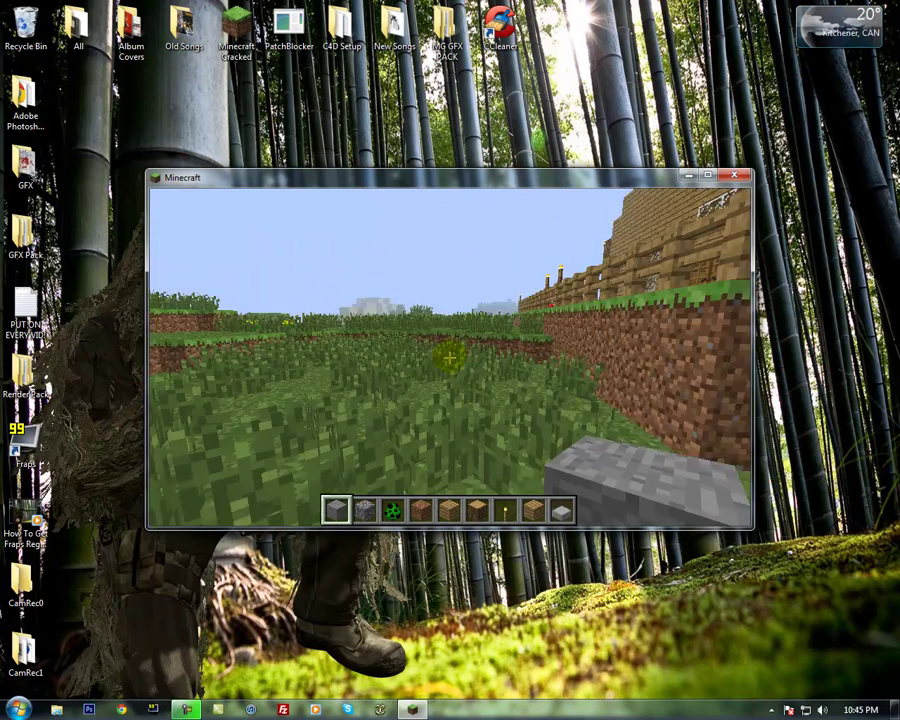
Open the inventory, browse the TooManyItems list to page 5 and the Item Selection list to its end, and close the inventory.
key(e)
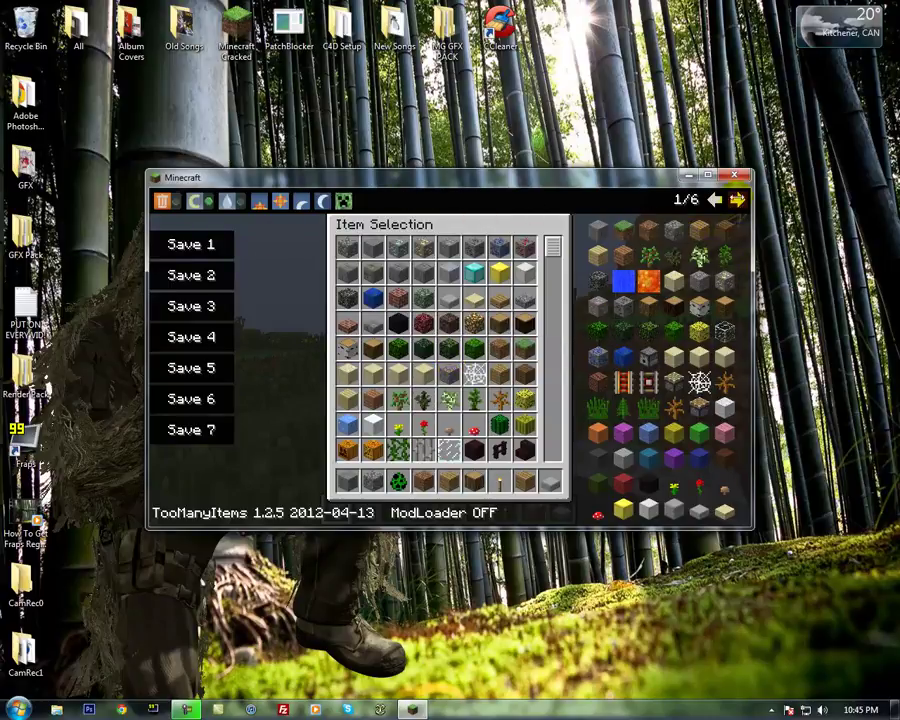
click(737, 200)
click(737, 200)
click(737, 200)
click(737, 200)
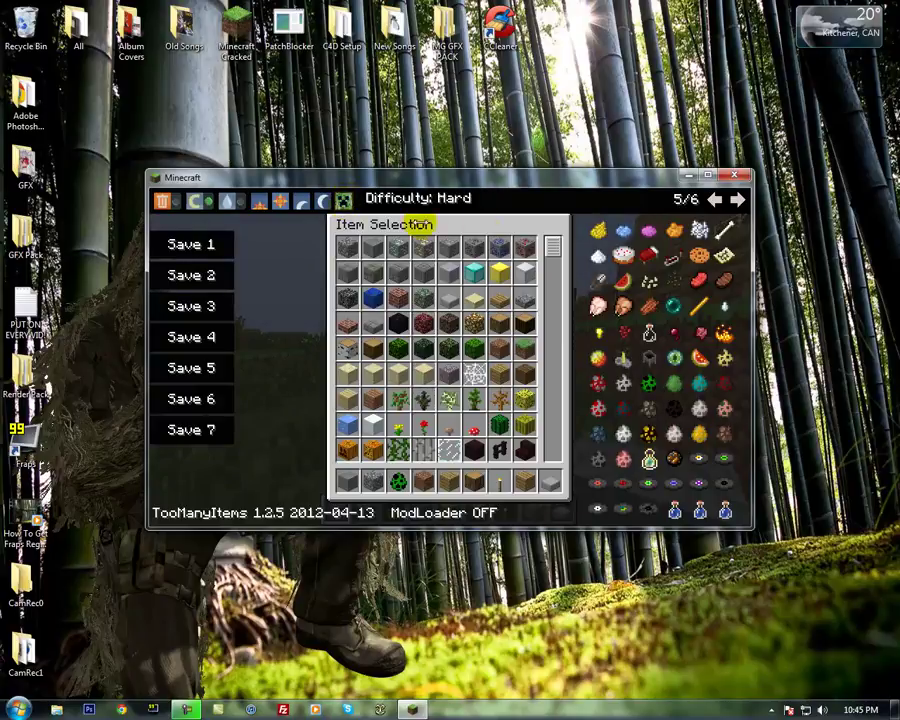
scroll(557, 420, down, 10)
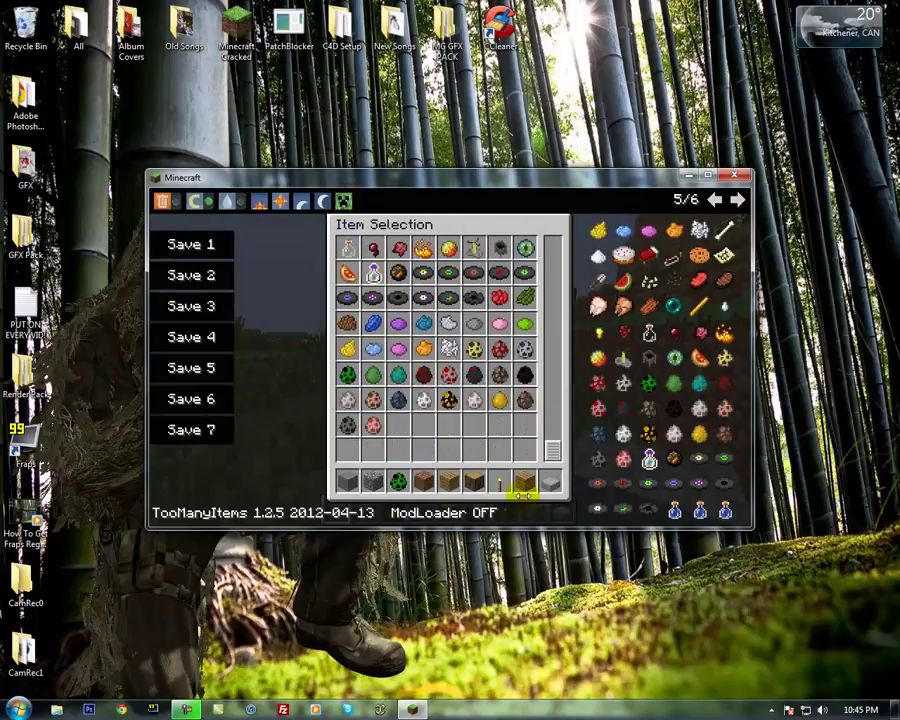
key(e)
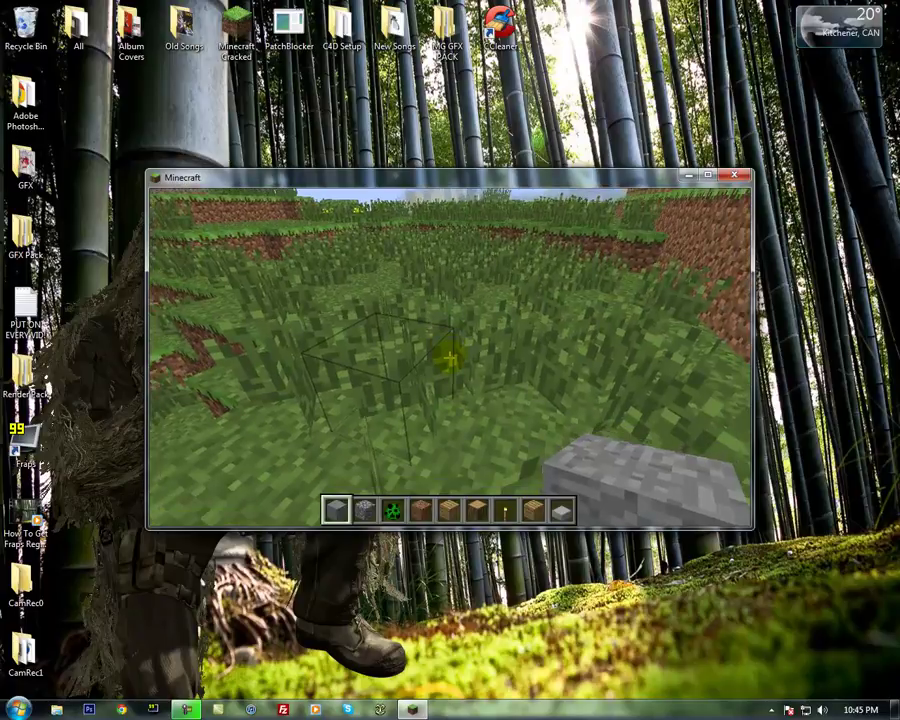
Select the creeper spawn egg in the third hotbar slot and spawn a creeper on the grass.
key(2)
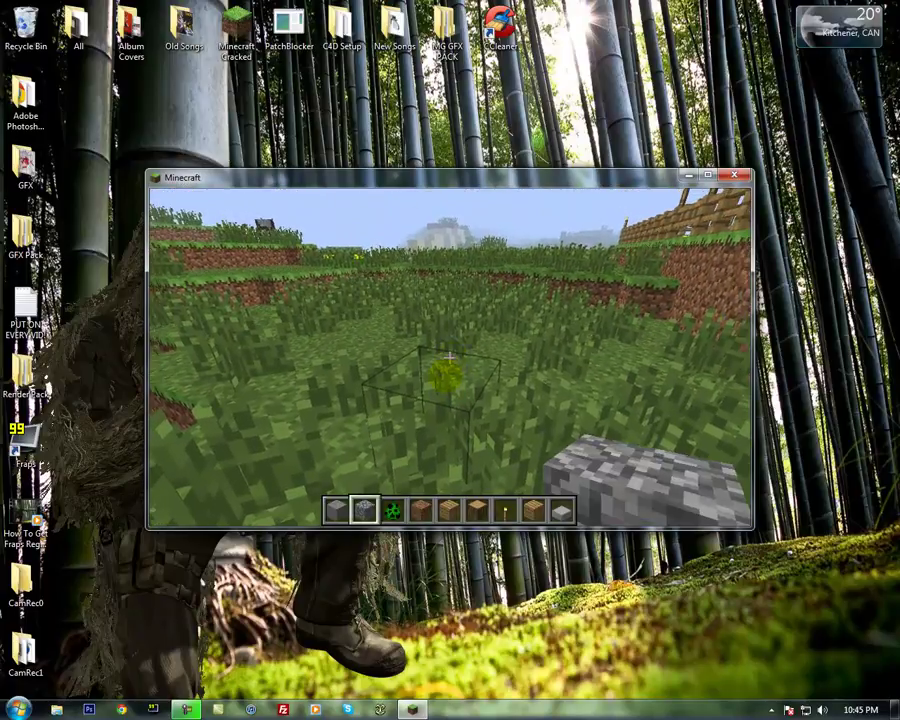
key(3)
right_click(450, 357)
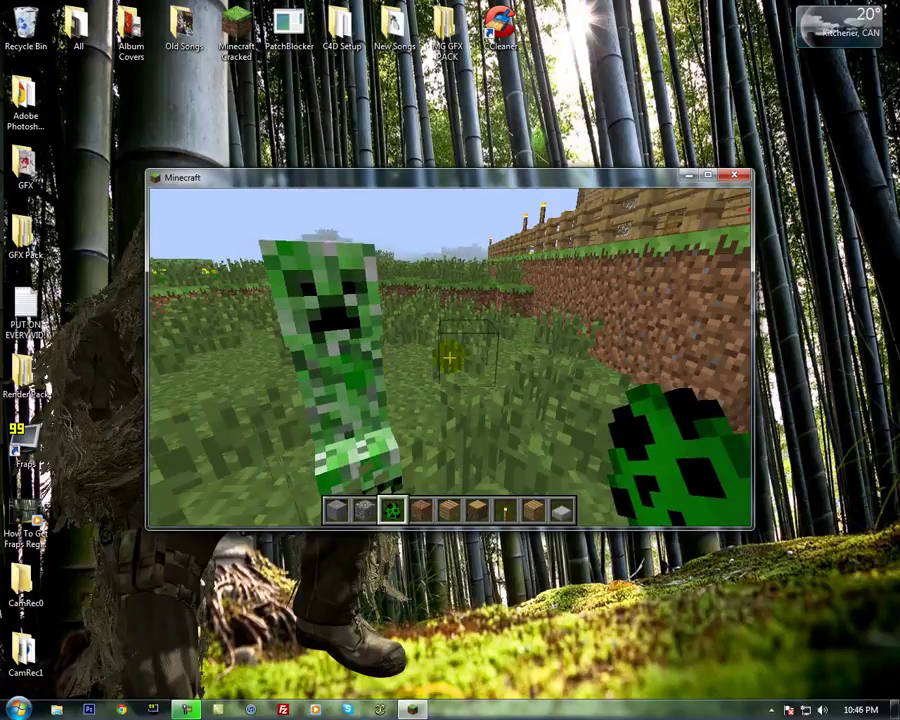
Leave the world for the title screen and close the Minecraft window.
key(Escape)
click(454, 431)
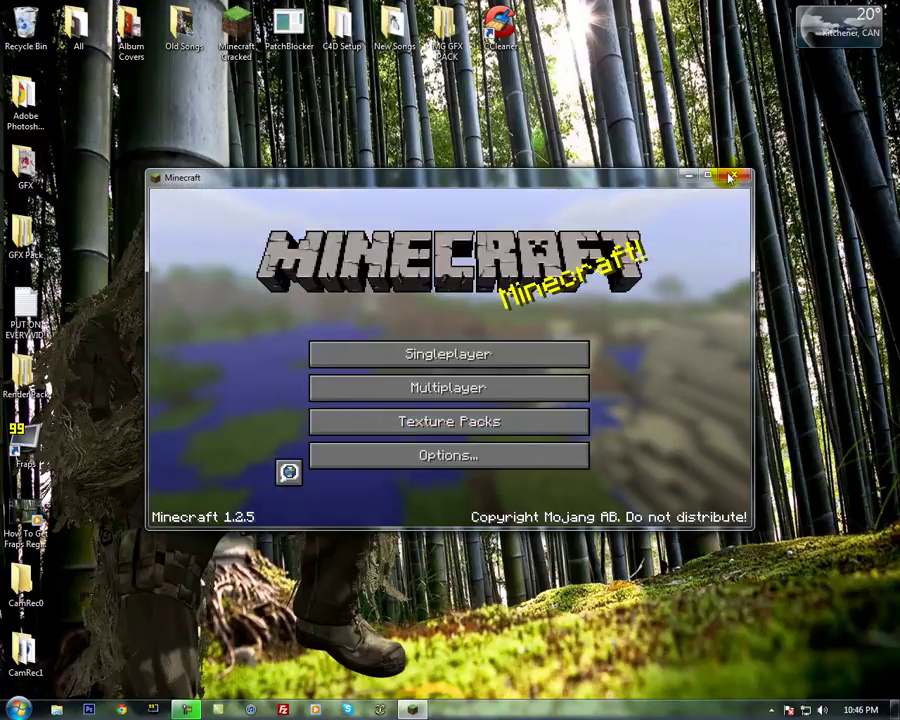
click(732, 178)
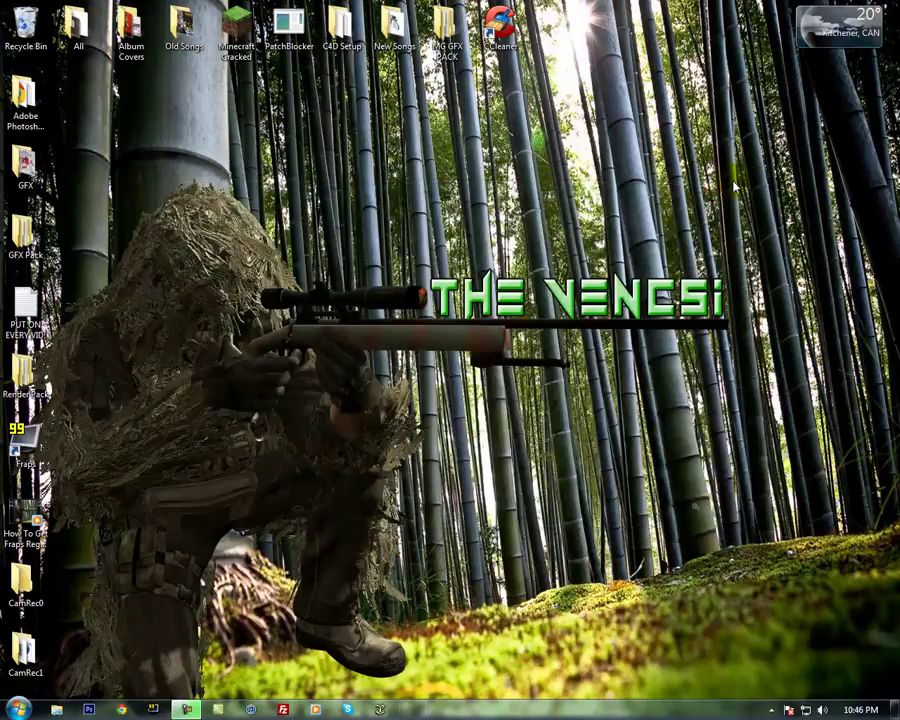